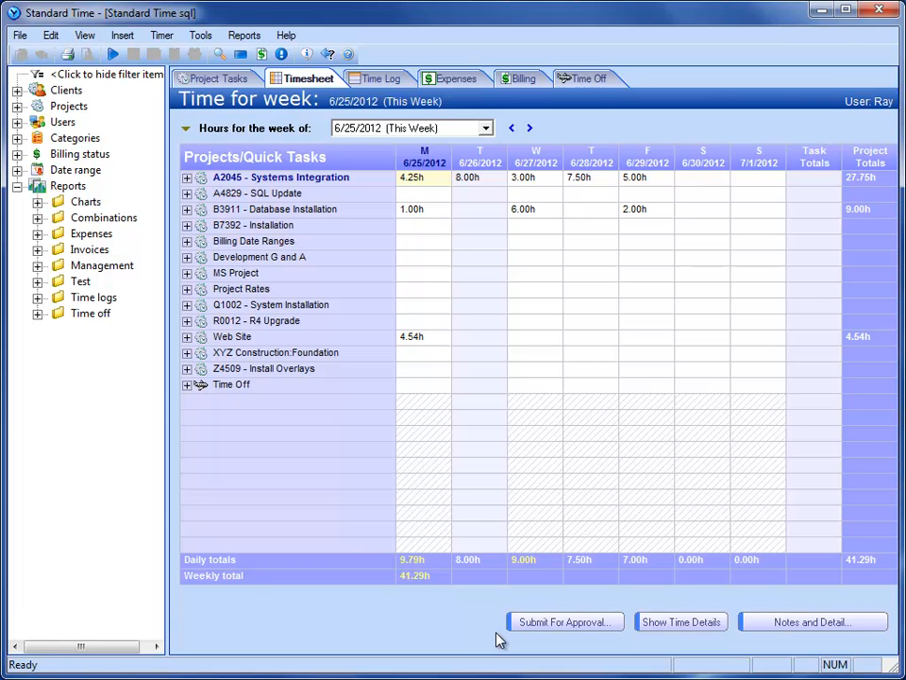
- Show last week's timesheet, 6/18/2012, for the employee listed directly below the Sales group under App Development
click(18, 123)
click(117, 365)
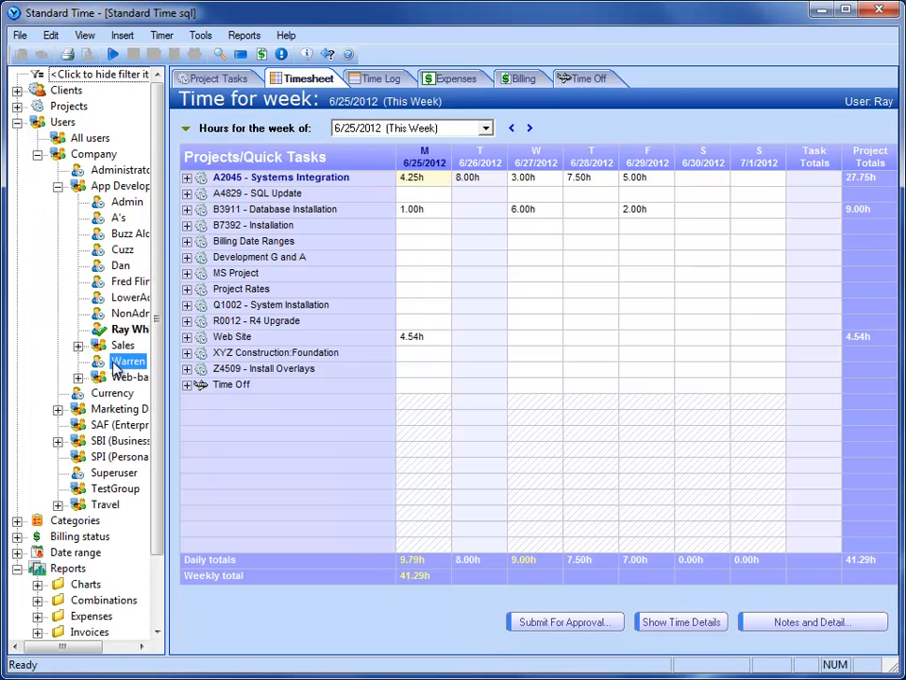
click(510, 128)
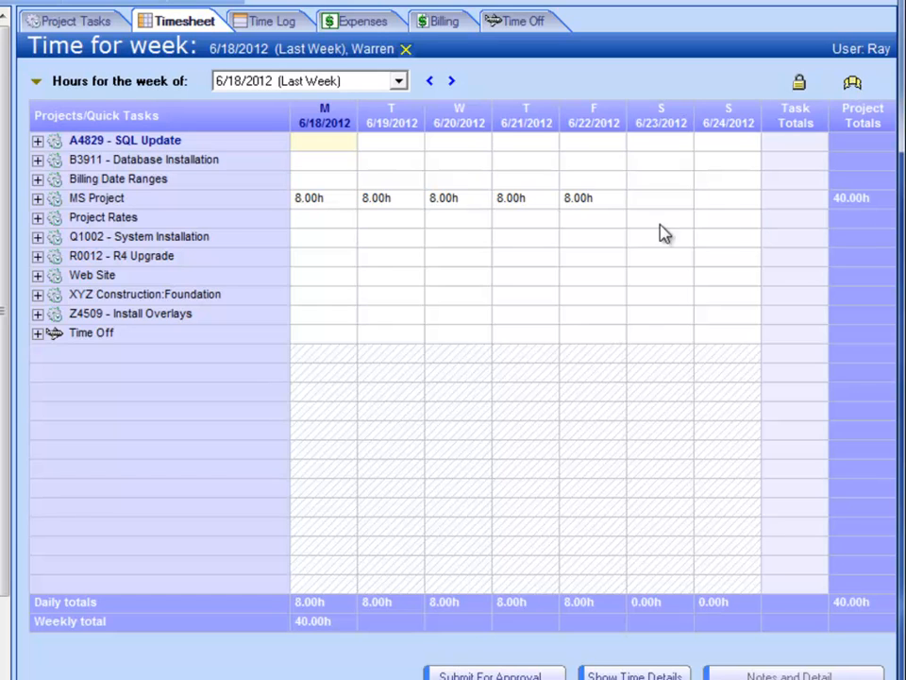
- Try to enter 8 hours for Q1002 - System Installation on Wednesday 6/20/2012 without bypassing the lock
click(472, 238)
text(8)
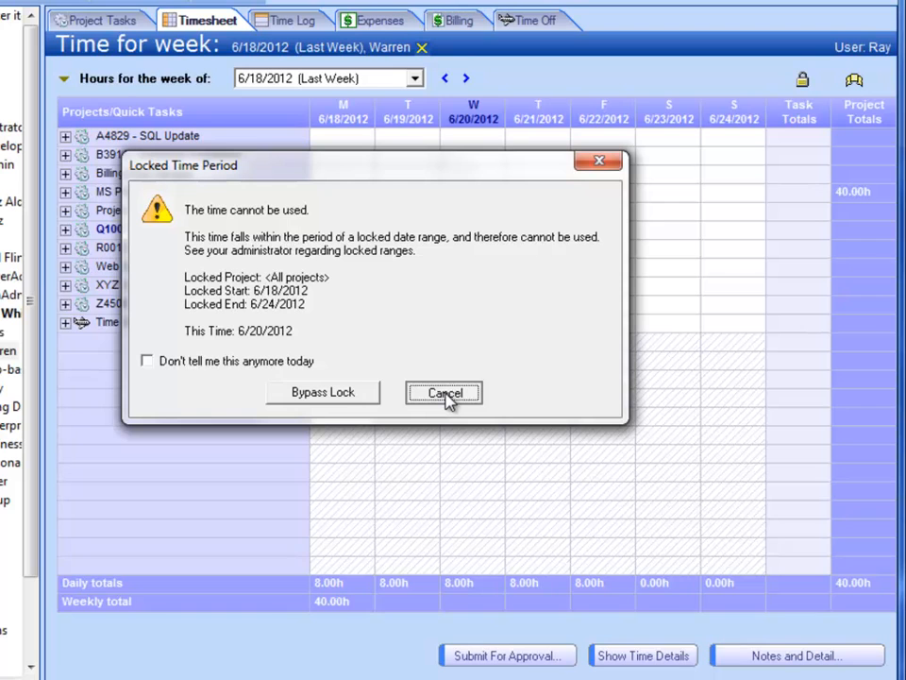
click(446, 393)
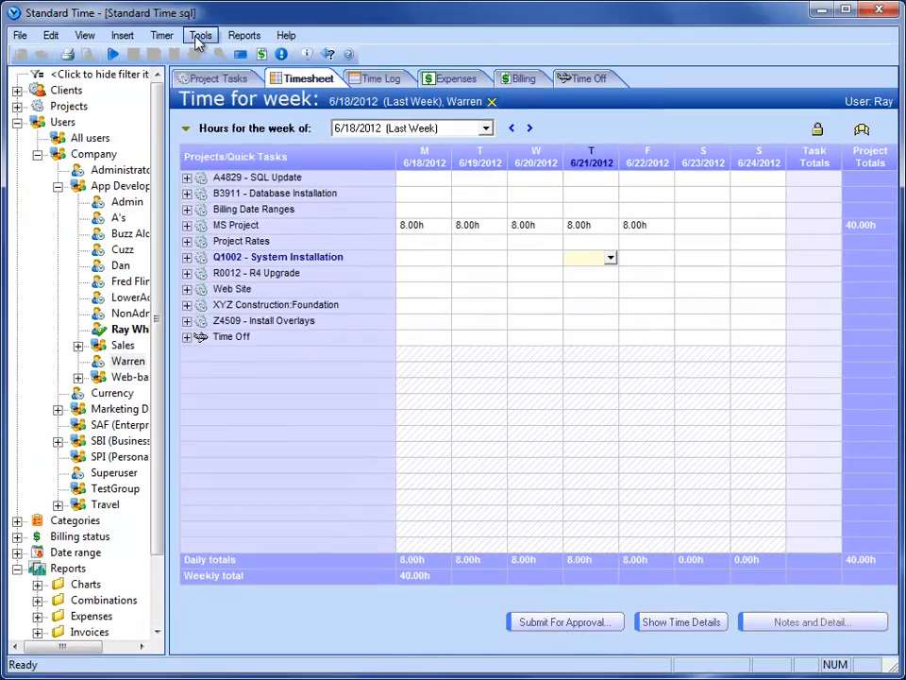
- Lock time and expenses from 6/1/2012 to 6/15/2012 for all users and all projects
click(199, 35)
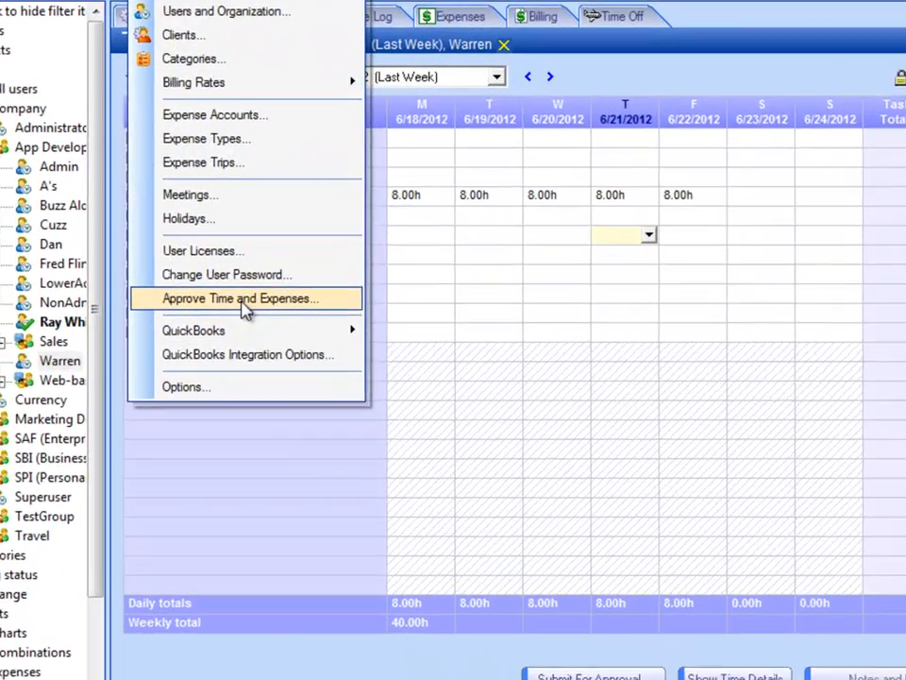
click(264, 311)
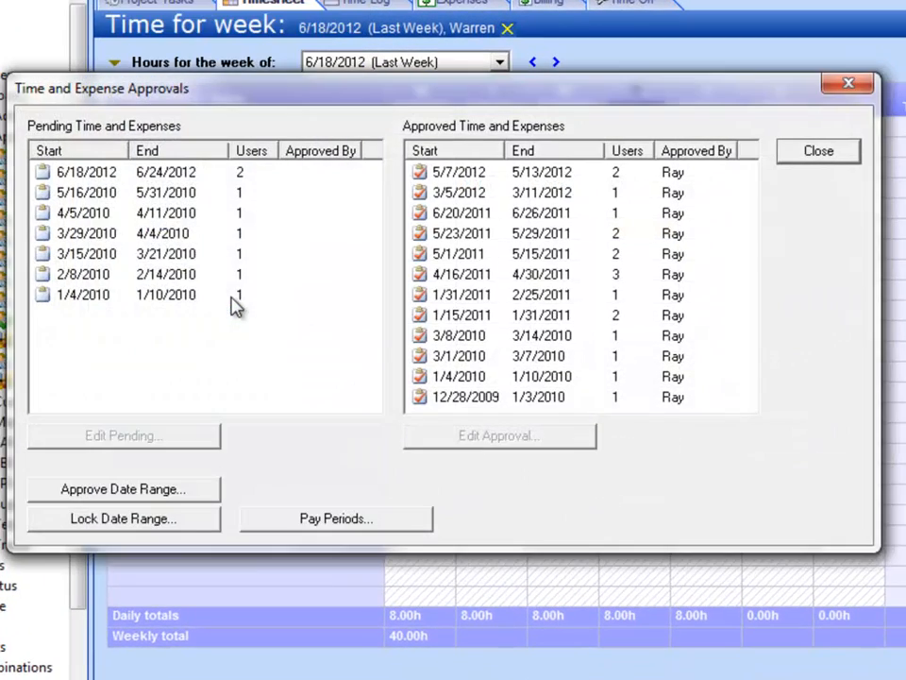
click(188, 529)
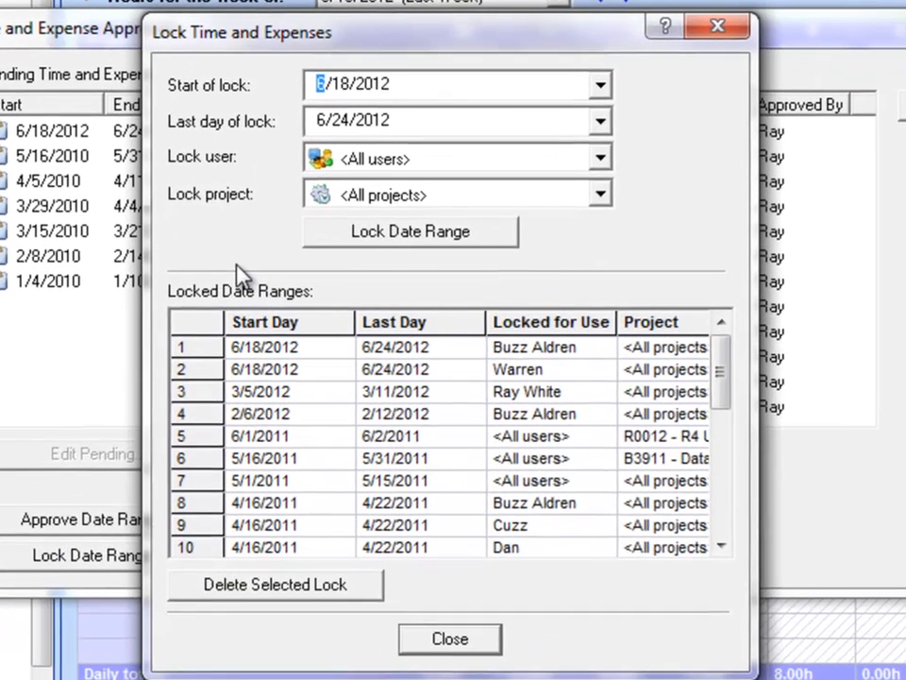
click(563, 112)
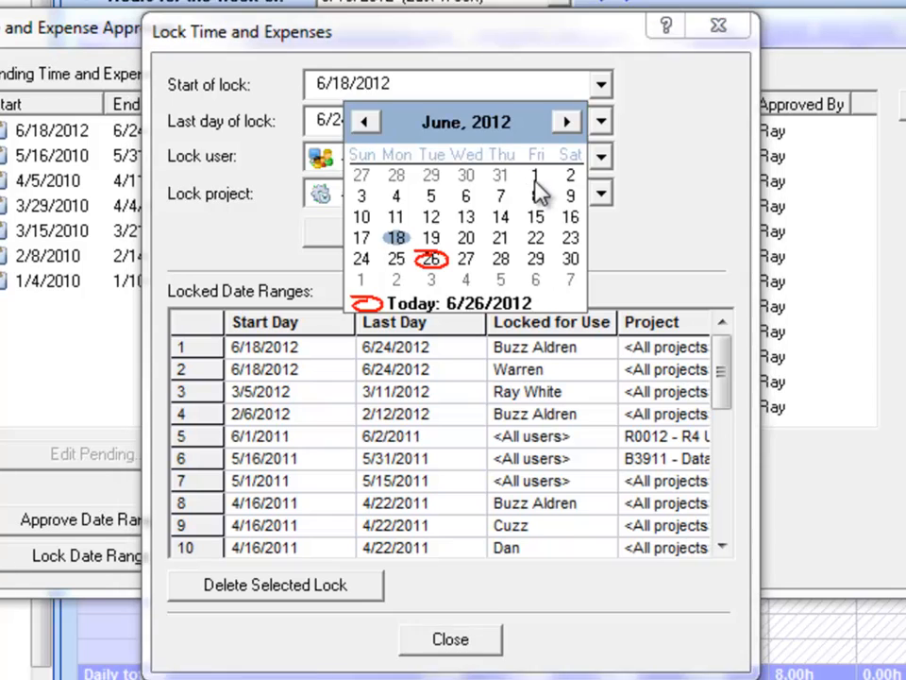
click(536, 177)
click(602, 121)
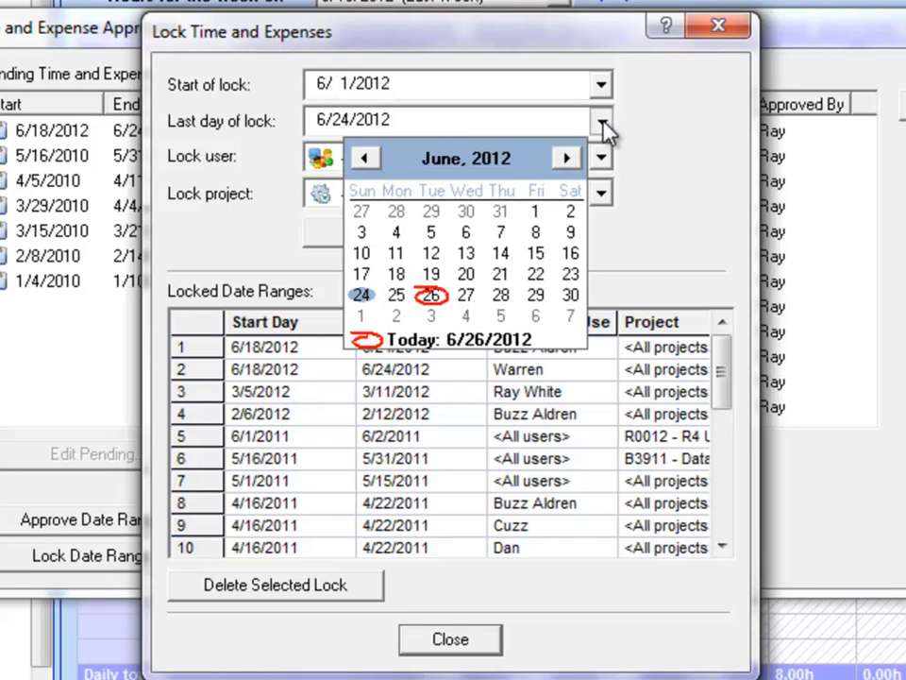
click(538, 255)
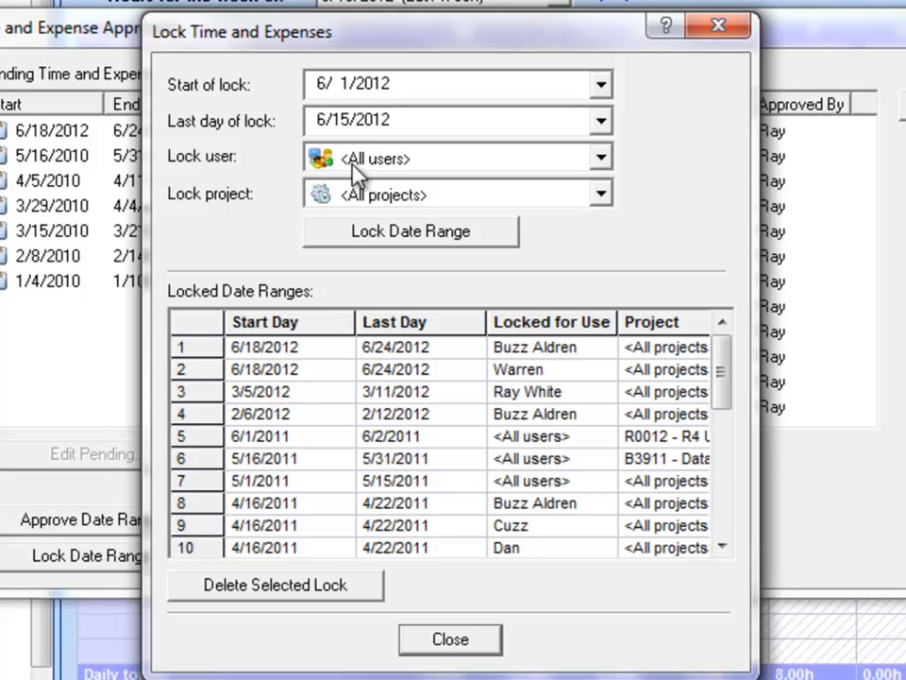
click(463, 235)
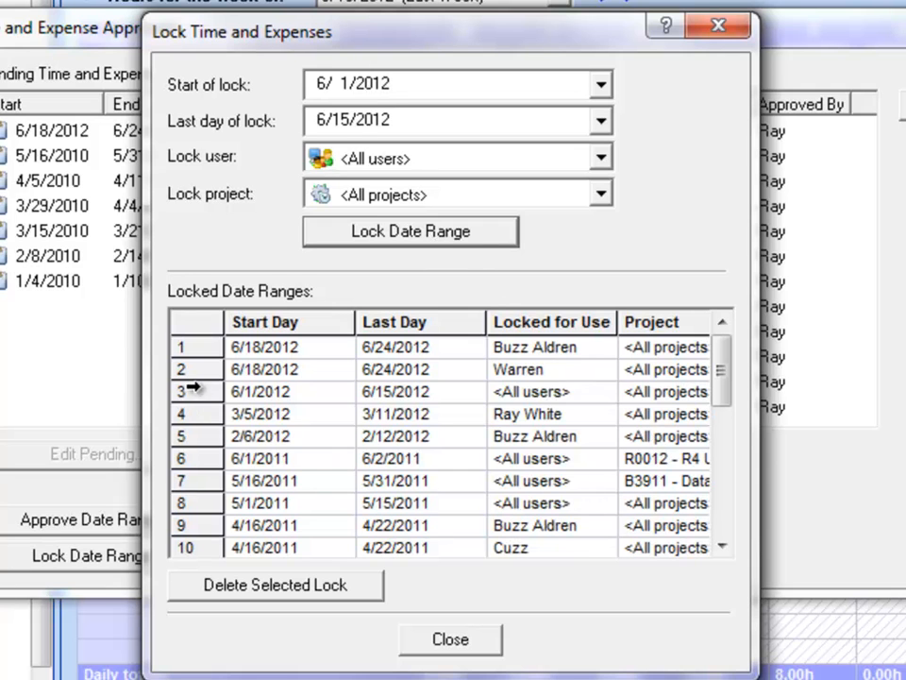
click(193, 391)
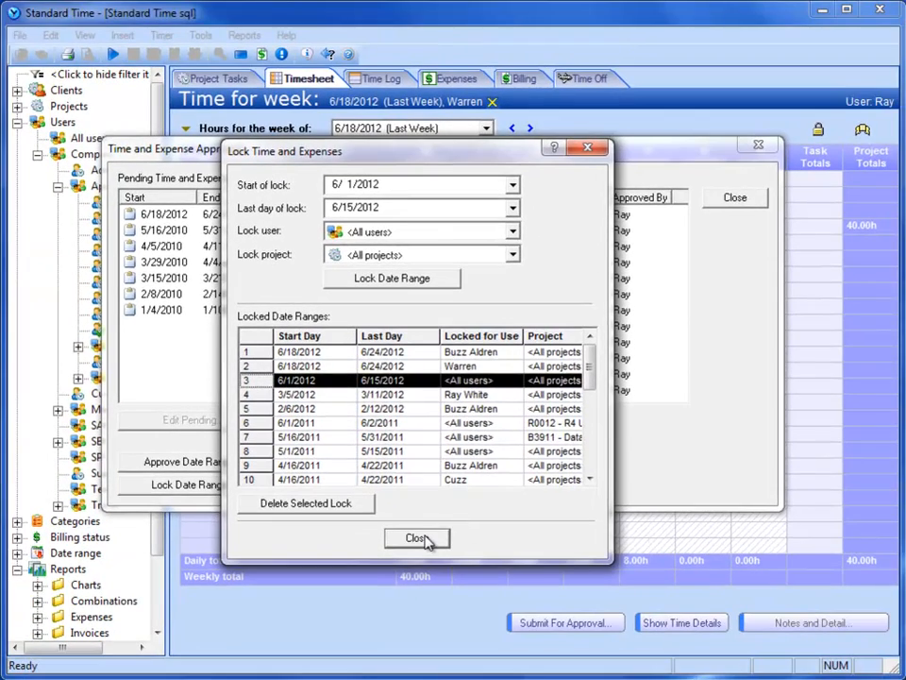
click(418, 538)
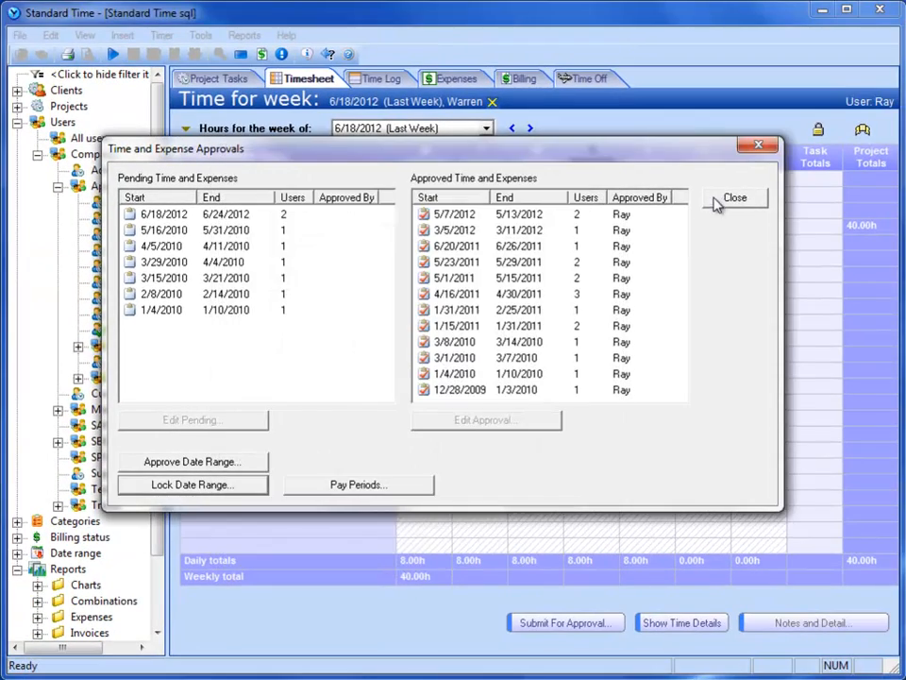
click(715, 205)
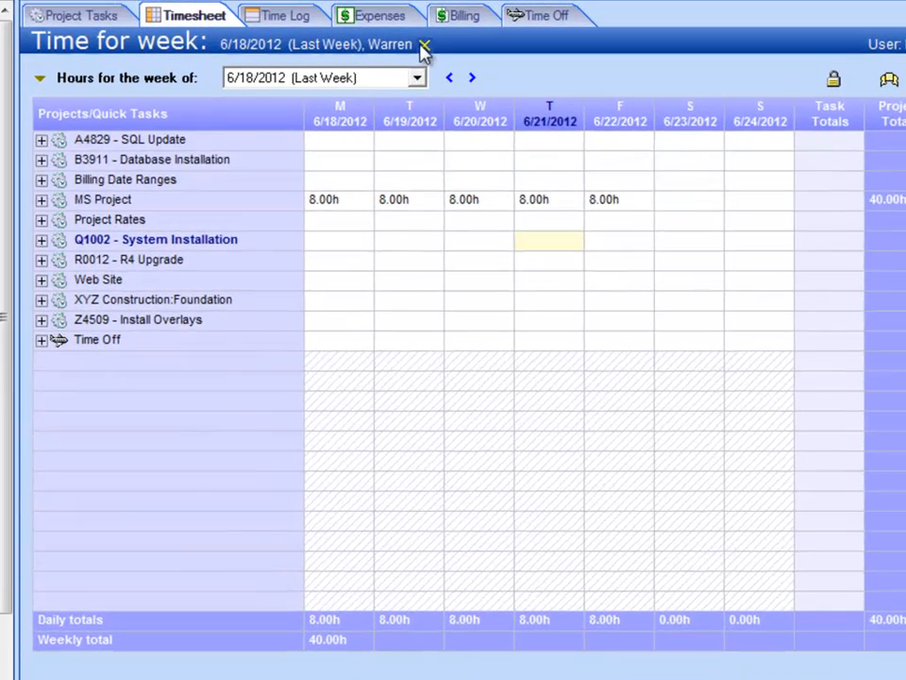
- Clear the employee filter and try to enter 1 hour for Q1002 - System Installation on Friday 6/15/2012 without bypassing the lock
click(424, 45)
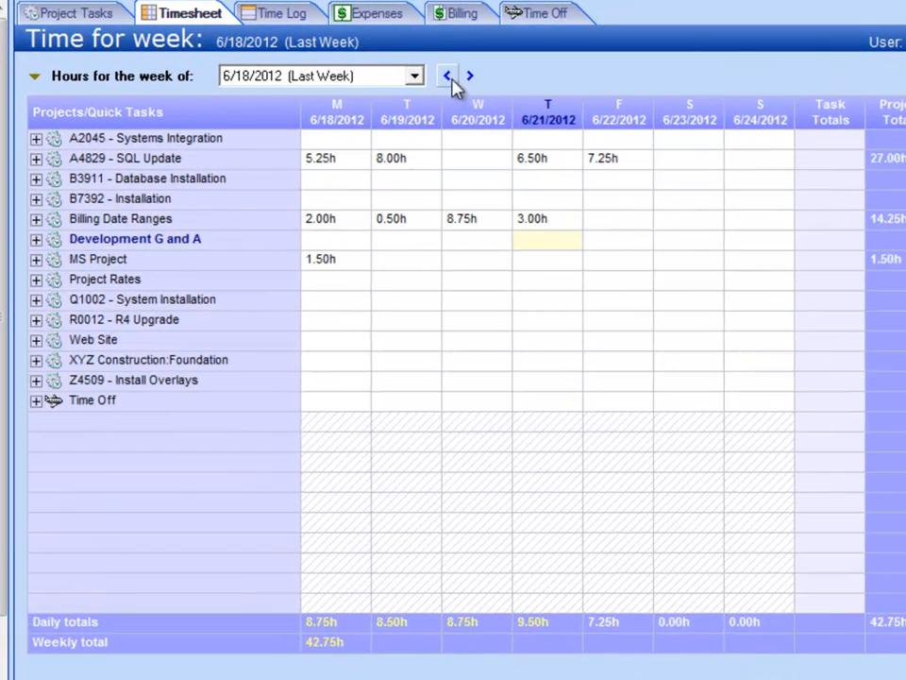
click(448, 76)
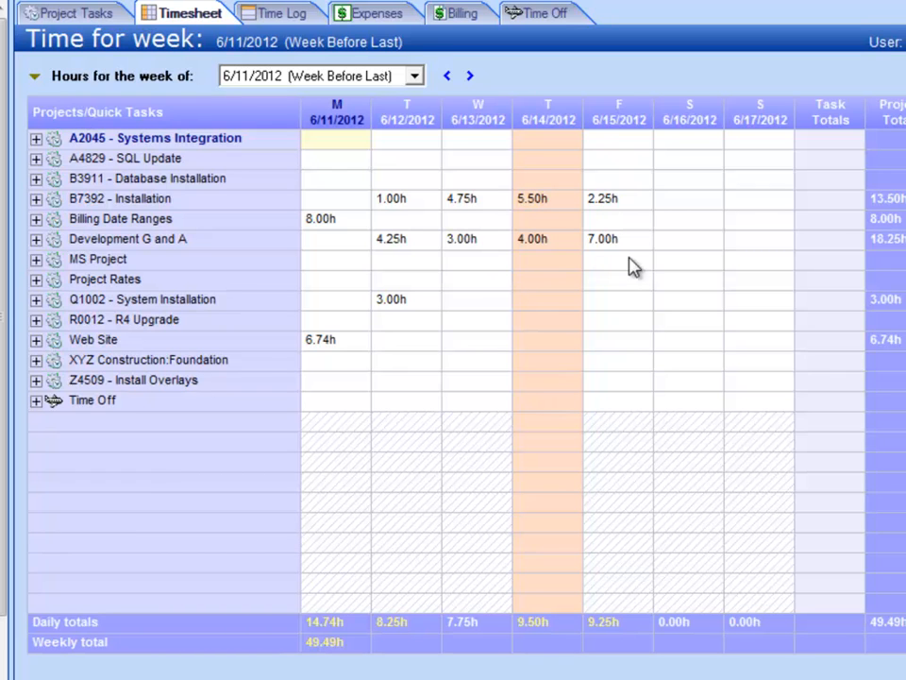
click(617, 304)
text(1)
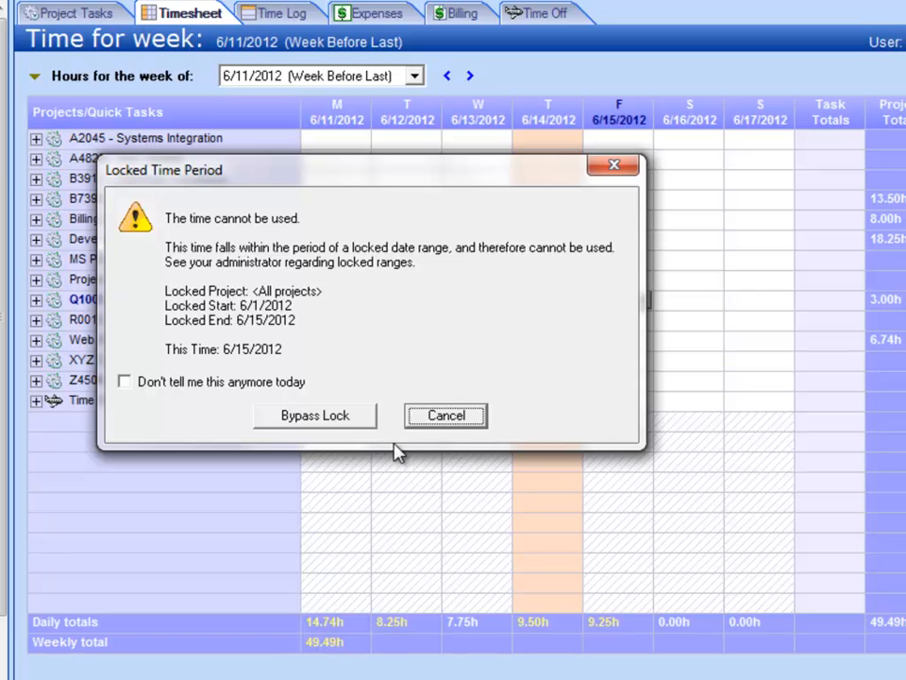
click(458, 422)
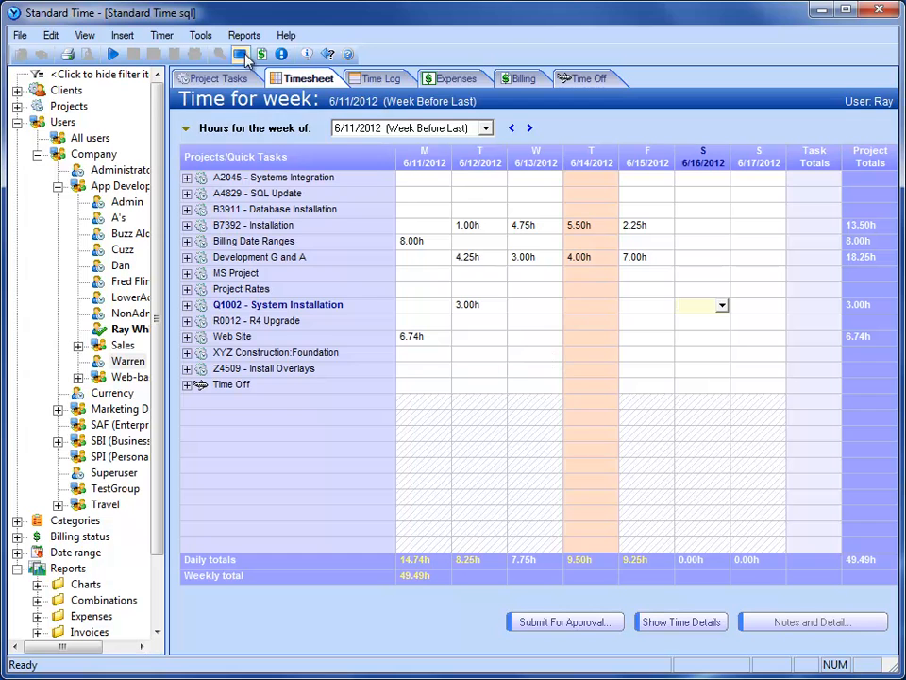
- Examine the submitted and locked status of the Company users in the time and expense approvals for 6/18/2012 to 6/24/2012
click(200, 34)
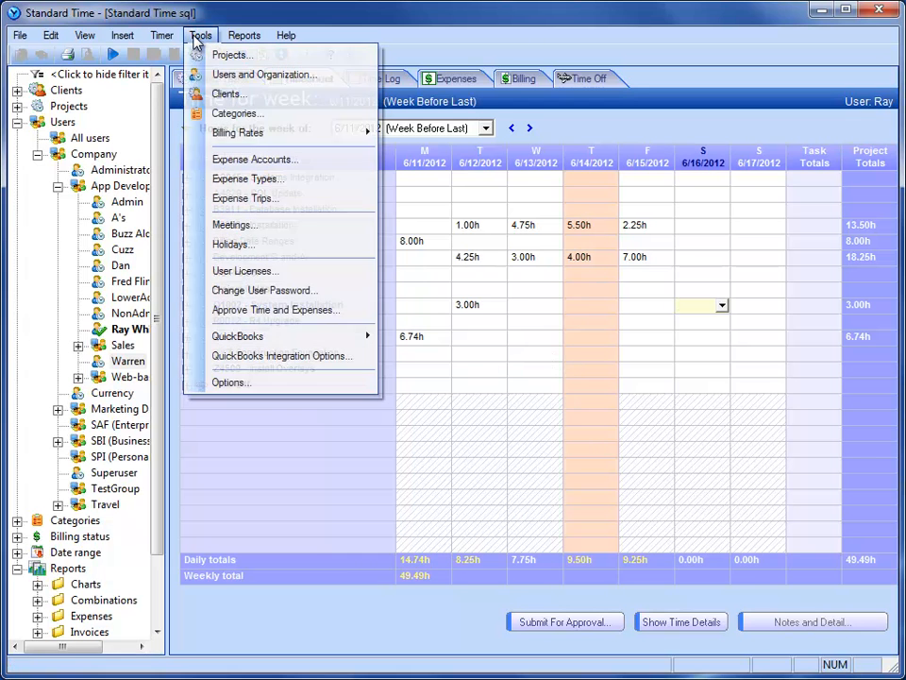
click(231, 316)
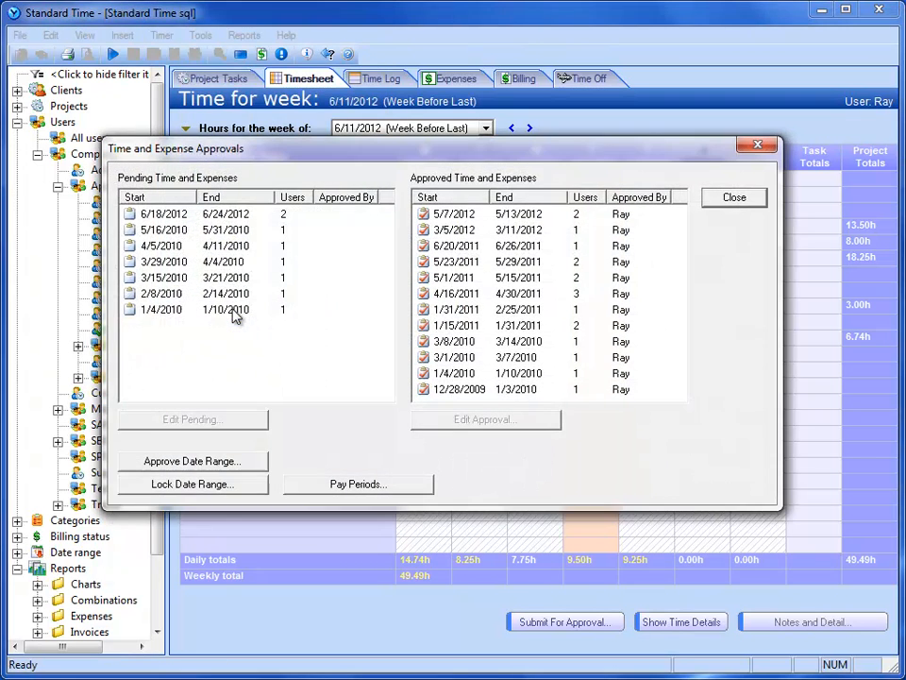
click(236, 471)
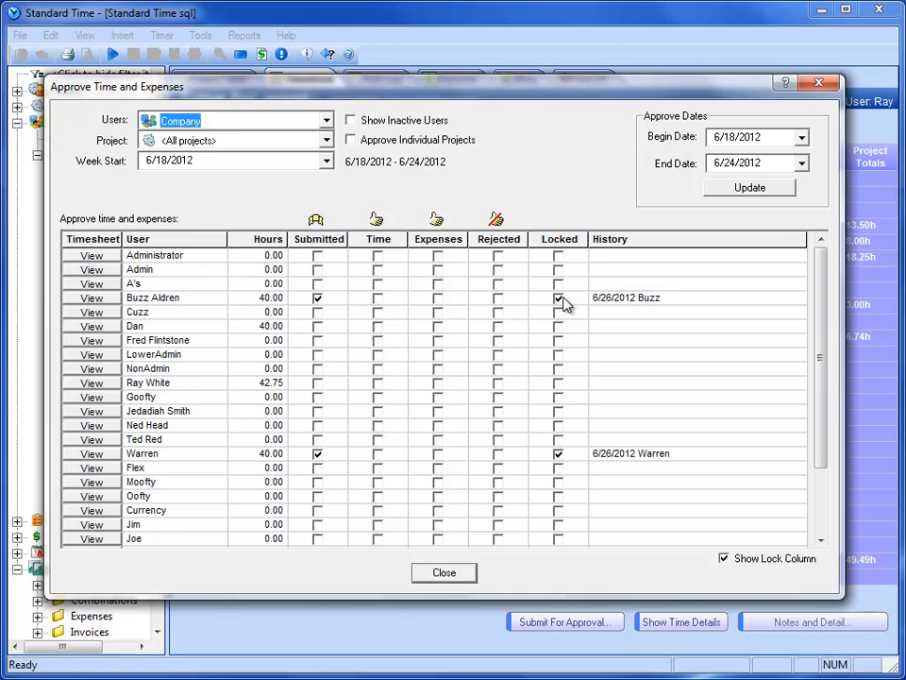
click(472, 573)
click(723, 197)
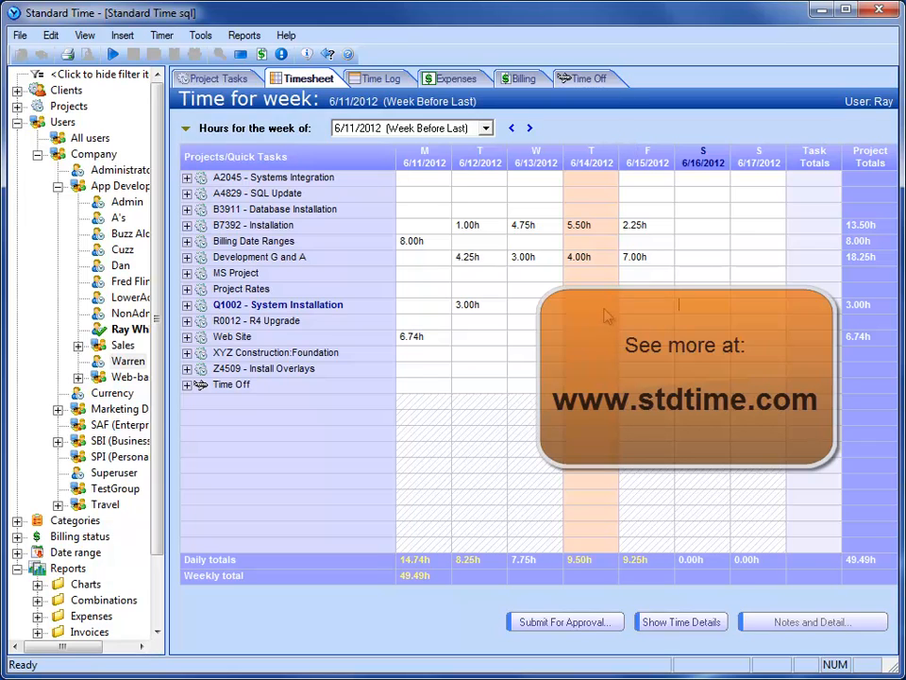
- Try again to enter 1 hour for Q1002 - System Installation on Friday 6/15/2012
click(644, 304)
text(1)
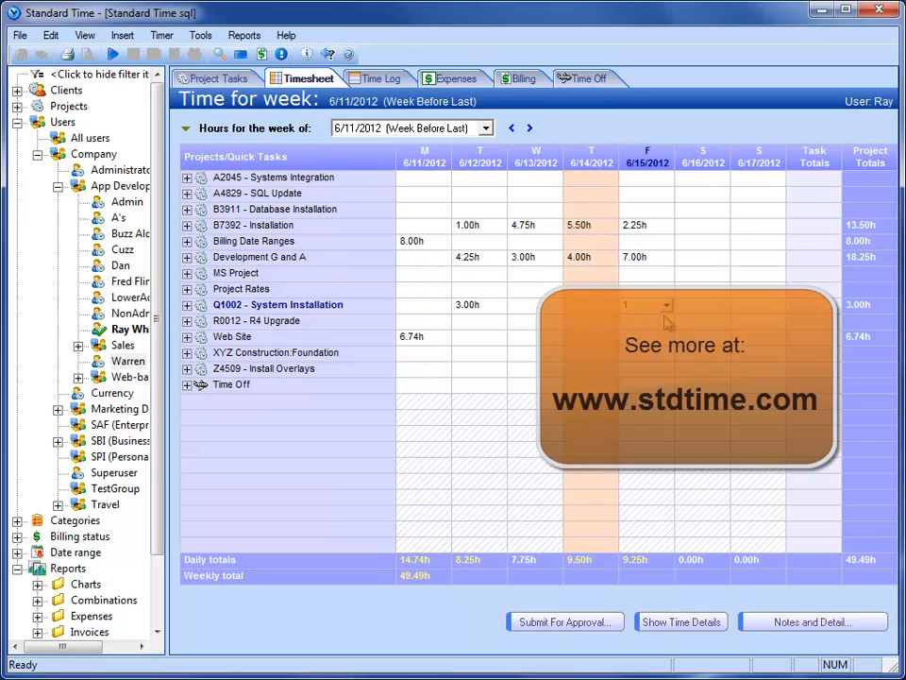
key(Return)
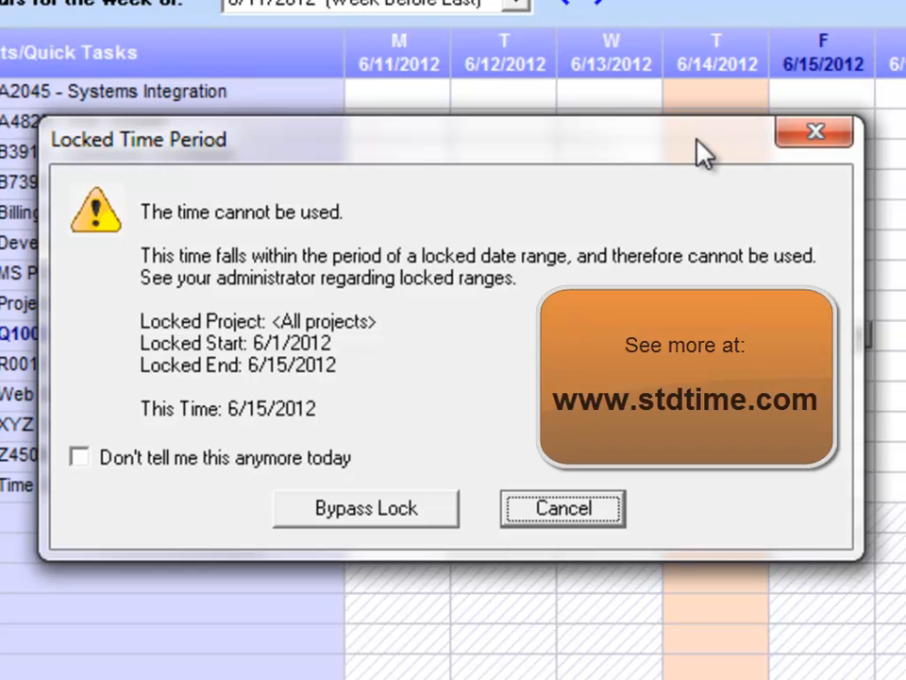